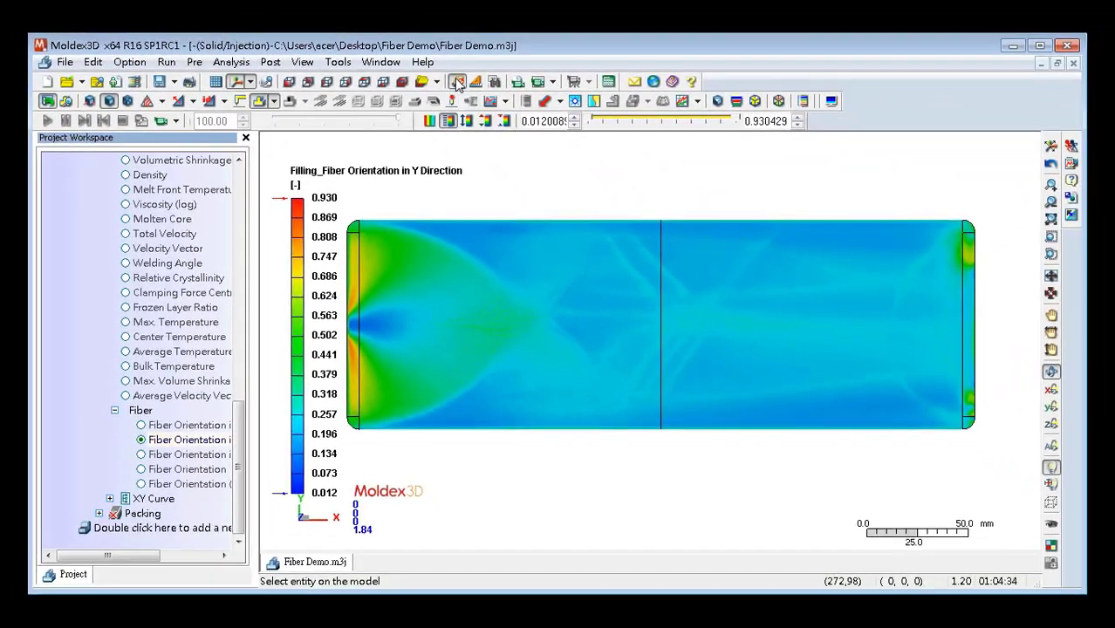
# Step: Select a surface mesh node at mid-height in the green area of the plate's left part and mark its node ID
pyautogui.click(501, 108)
pyautogui.click(471, 324)
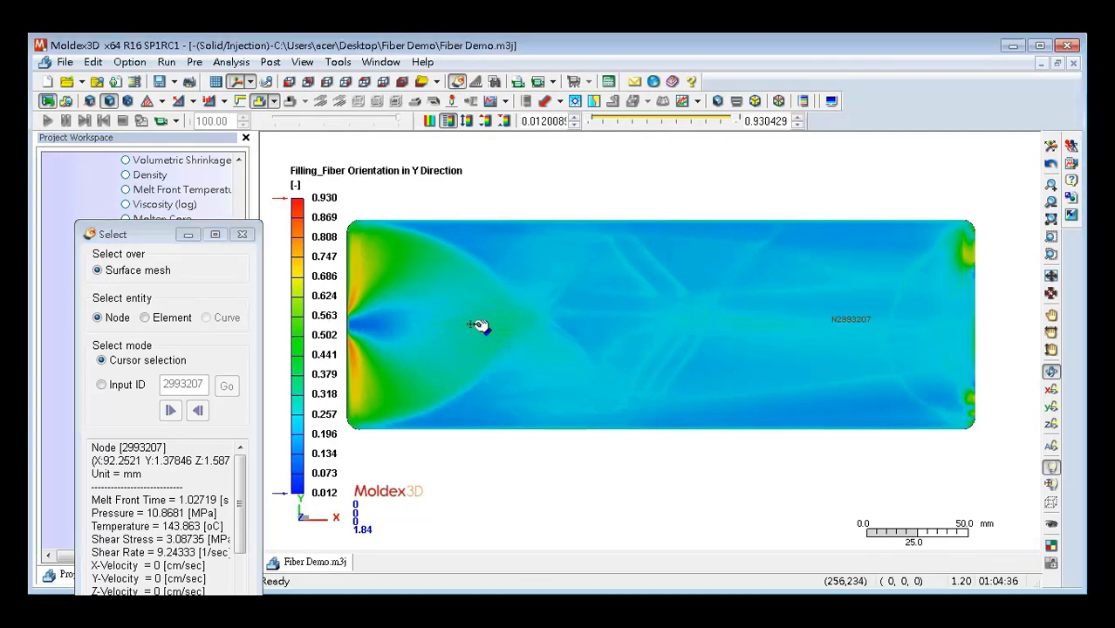
pyautogui.click(473, 323)
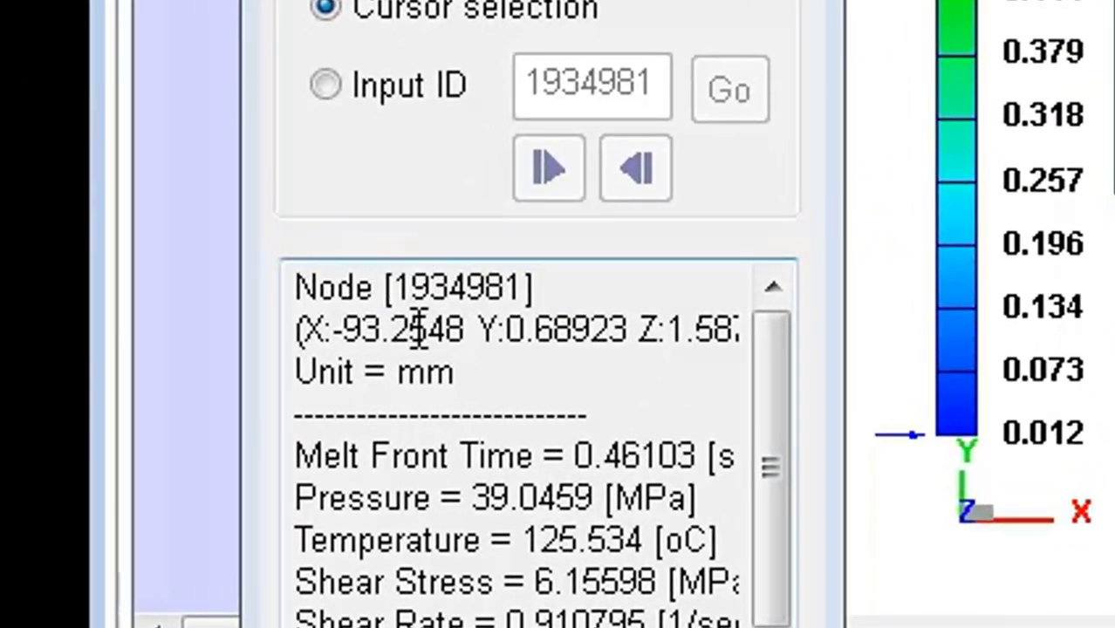
pyautogui.moveTo(377, 286); pyautogui.dragTo(538, 288)
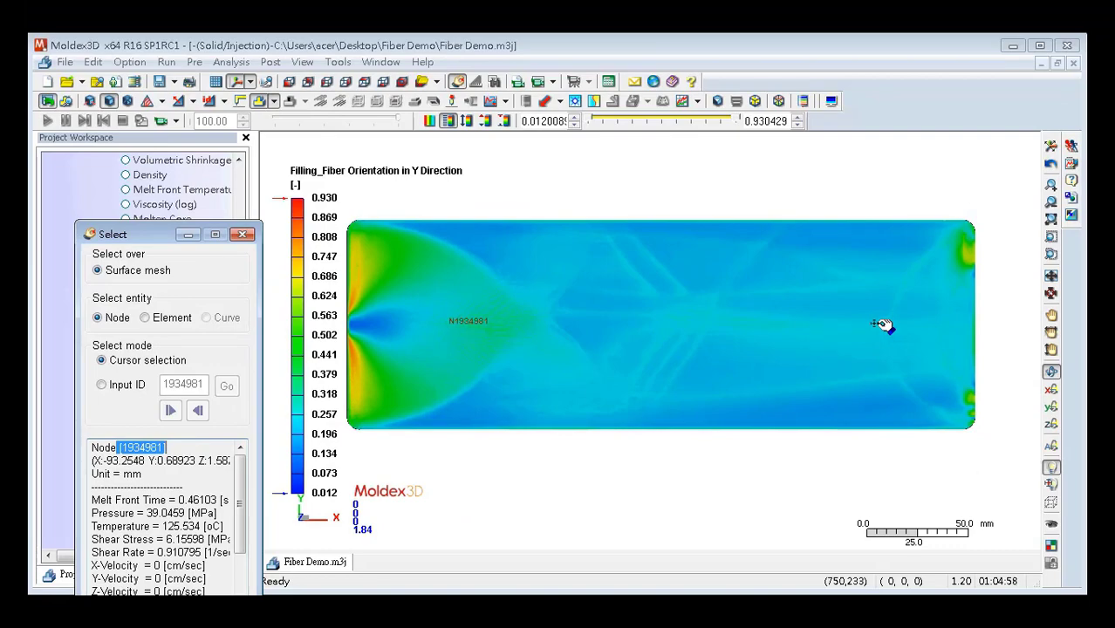
# Step: Select a second surface mesh node at mid-height near the plate's right end, read its node ID, and end node selection
pyautogui.click(883, 324)
pyautogui.click(883, 325)
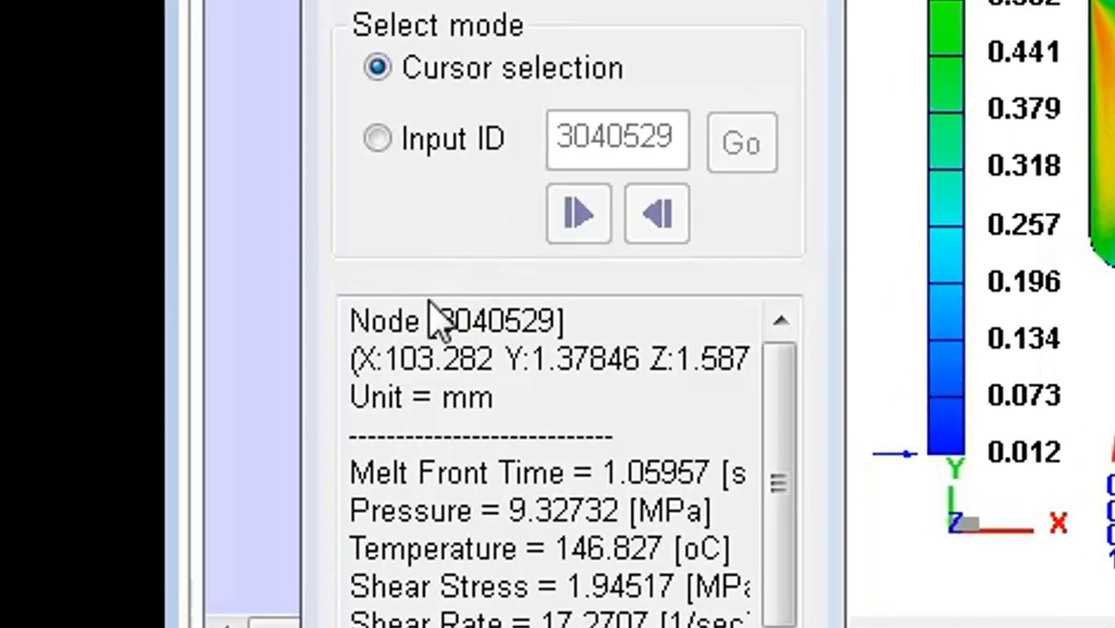
pyautogui.moveTo(122, 447); pyautogui.dragTo(161, 446)
pyautogui.moveTo(556, 321); pyautogui.dragTo(570, 319)
pyautogui.click(640, 398)
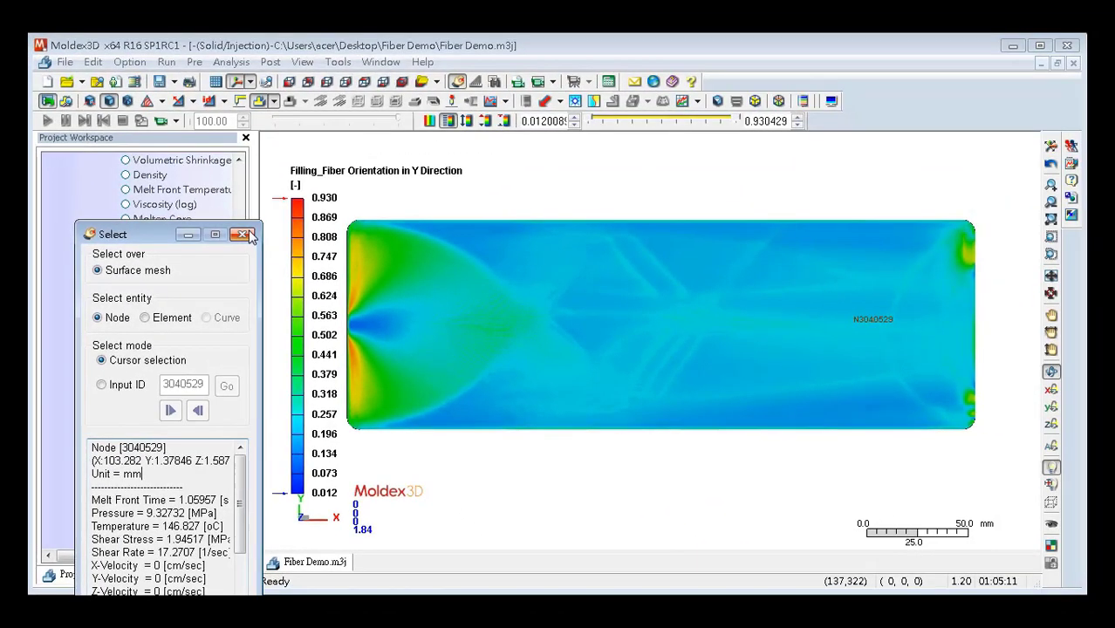
pyautogui.click(245, 236)
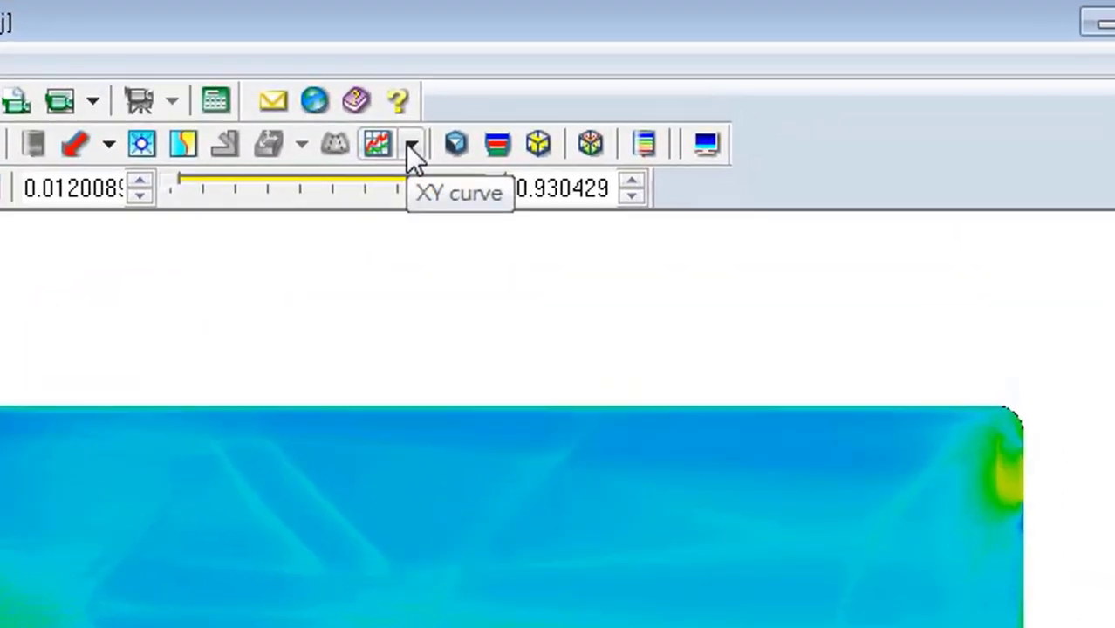
# Step: Plot a single thickness distribution curve for node 1934981 using 50 points
pyautogui.click(698, 102)
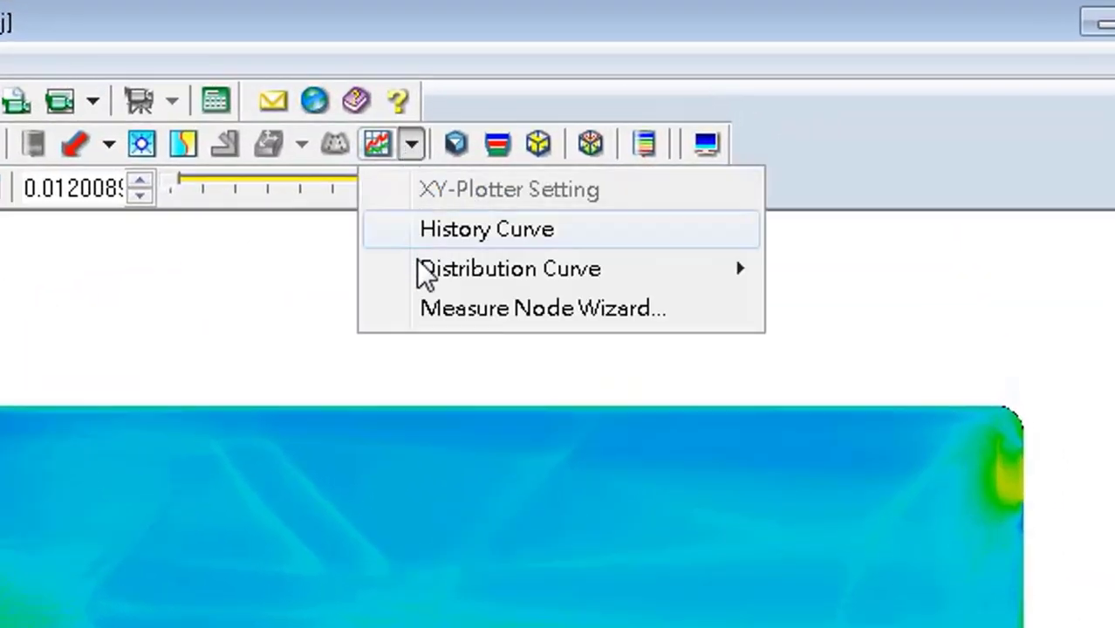
pyautogui.moveTo(404, 274)
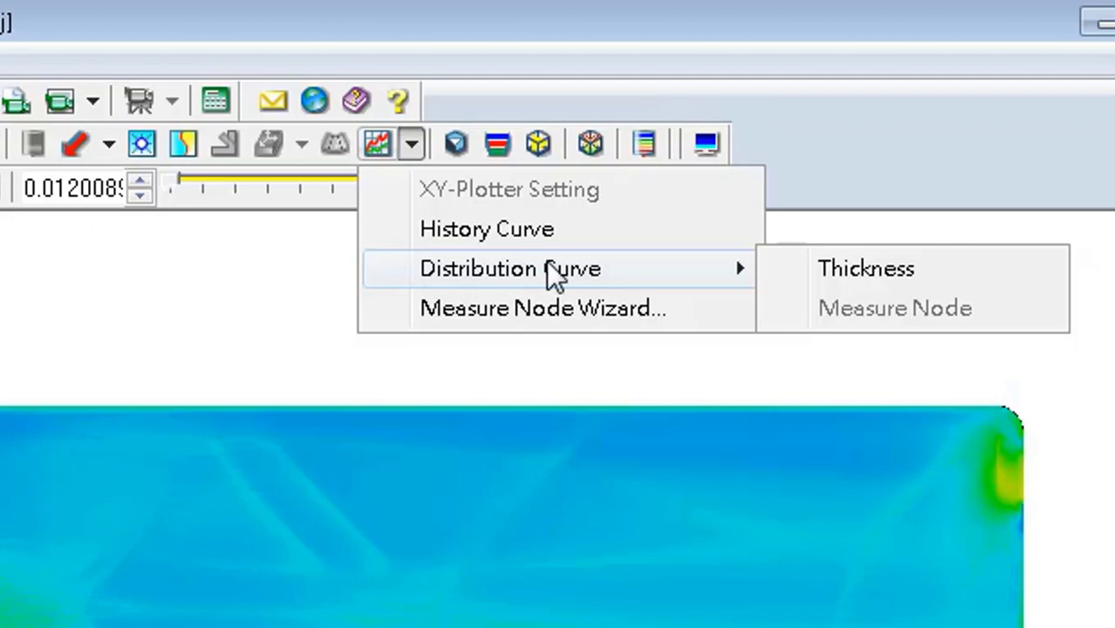
pyautogui.click(829, 281)
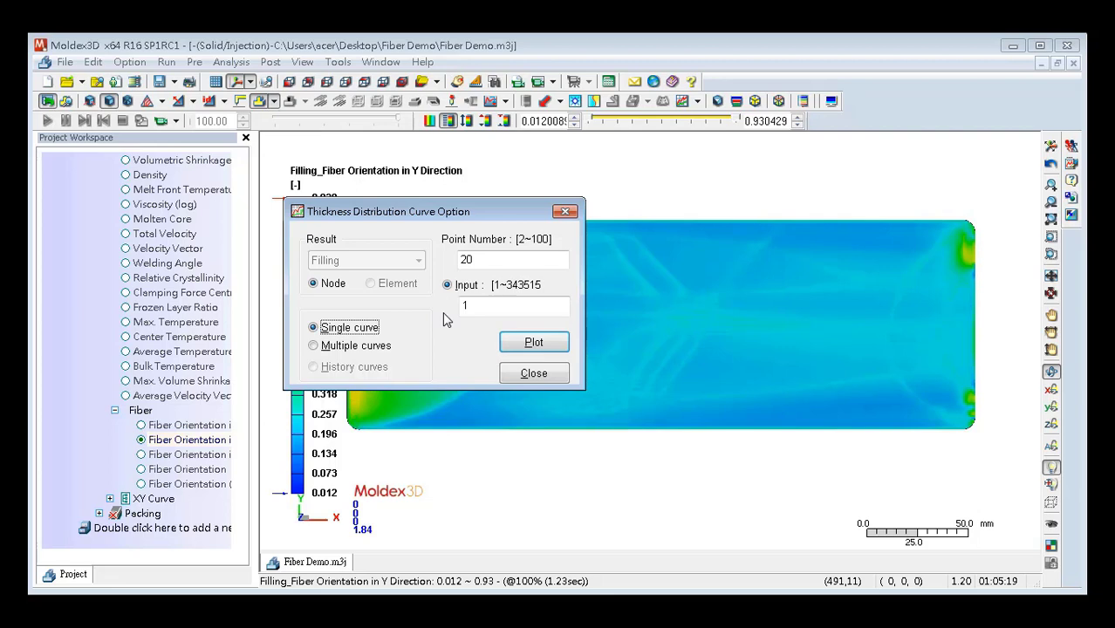
pyautogui.click(548, 307)
pyautogui.press('BackSpace')
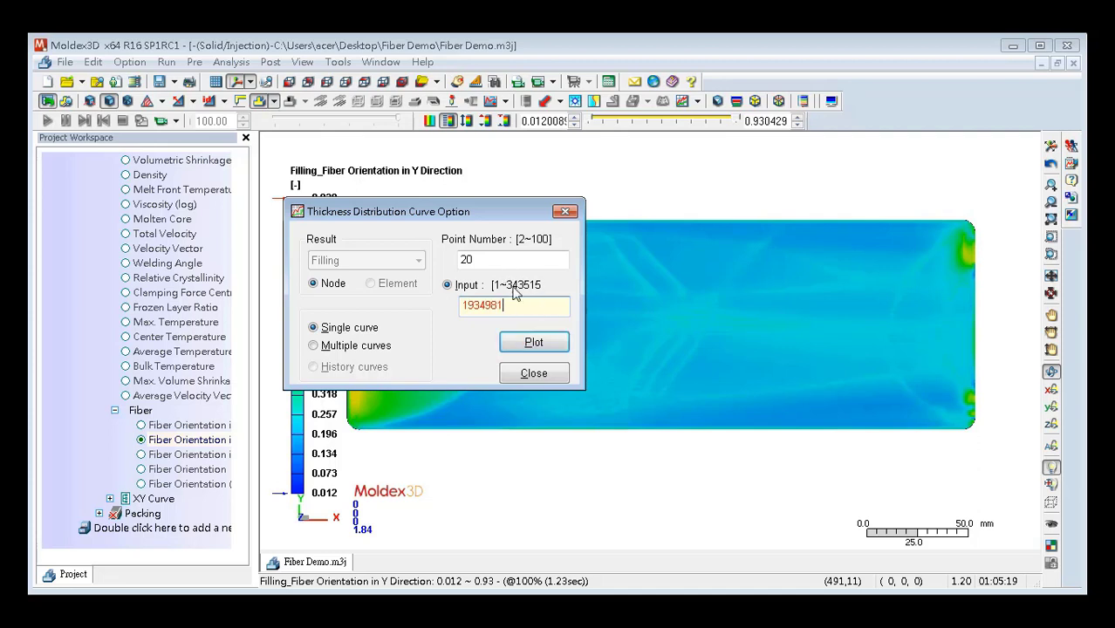
pyautogui.moveTo(486, 259); pyautogui.dragTo(447, 262)
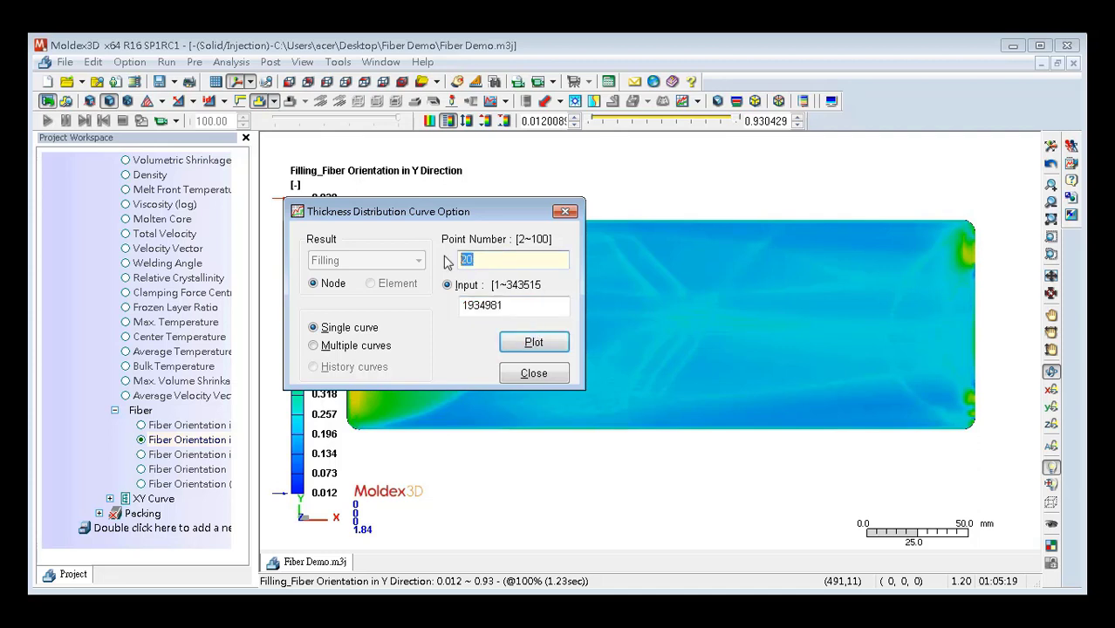
pyautogui.write('50')
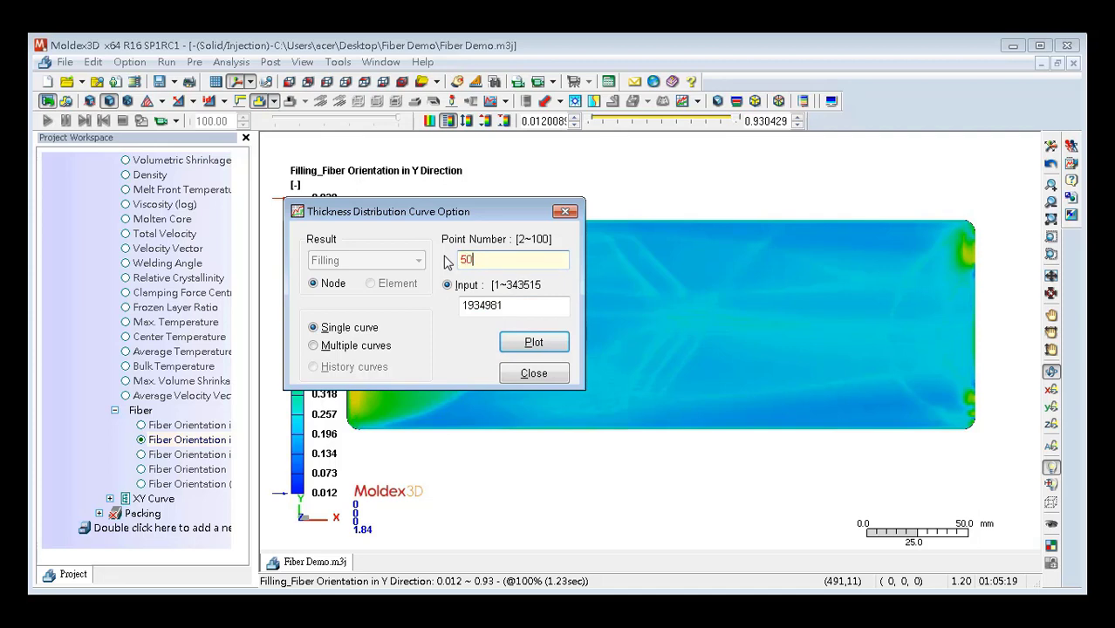
pyautogui.click(521, 348)
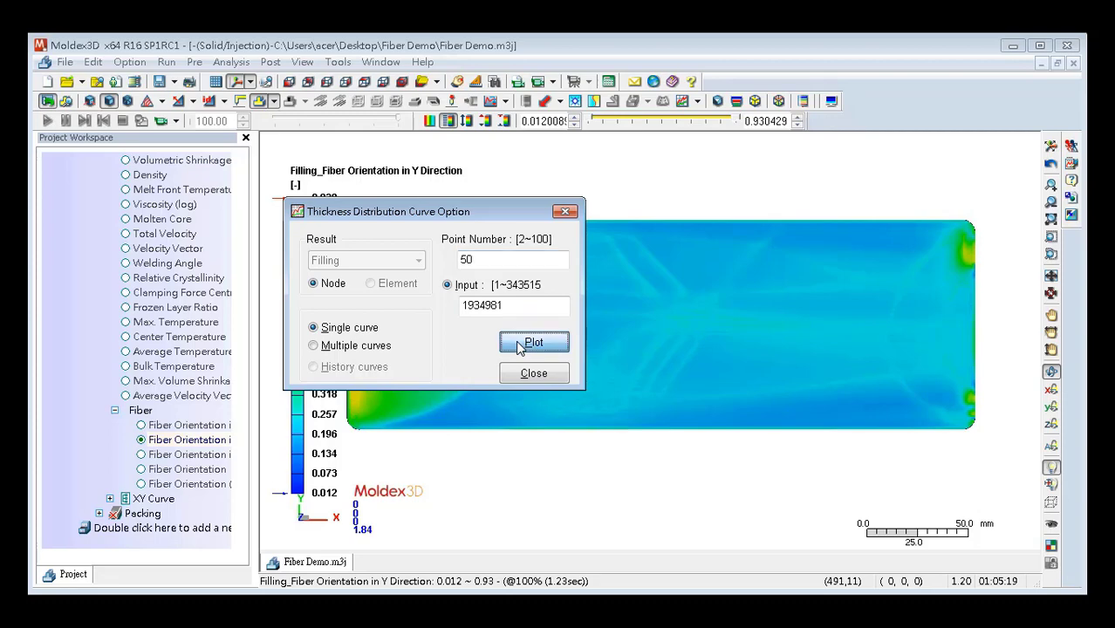
pyautogui.moveTo(568, 183); pyautogui.dragTo(629, 173)
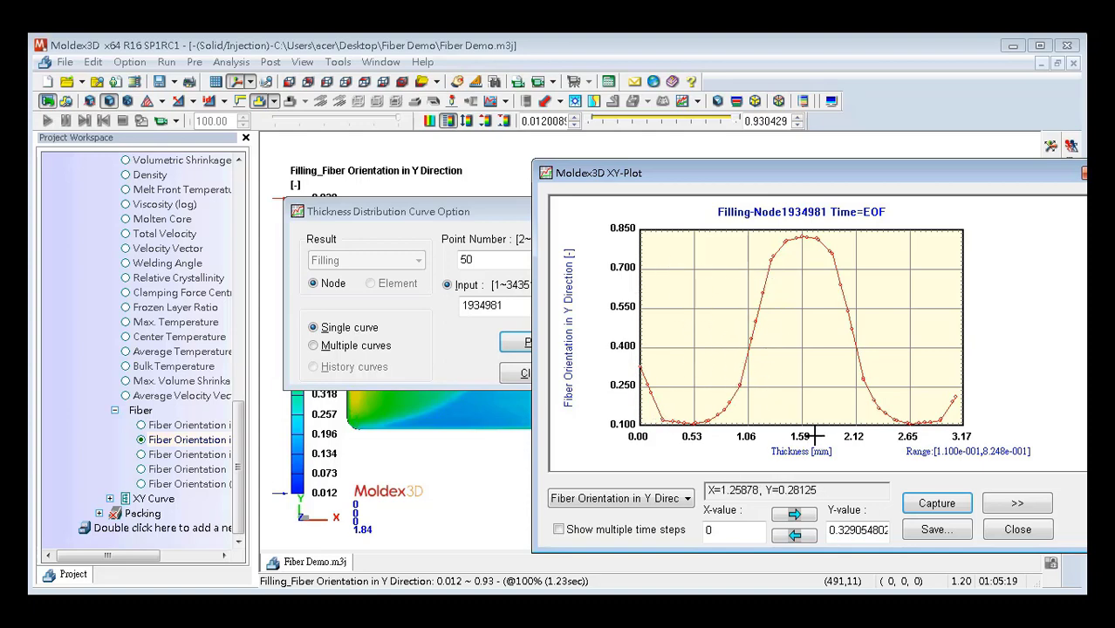
# Step: View the node's thickness curves for Fiber Orientation in X Direction and Fiber Orientation in Z Direction
pyautogui.click(679, 499)
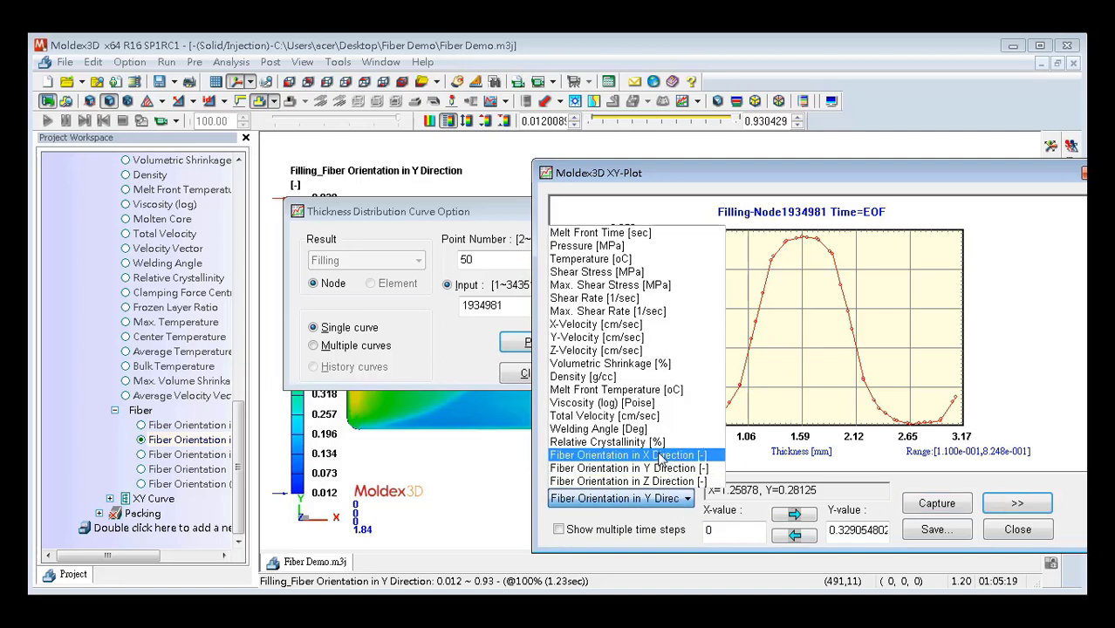
pyautogui.click(659, 456)
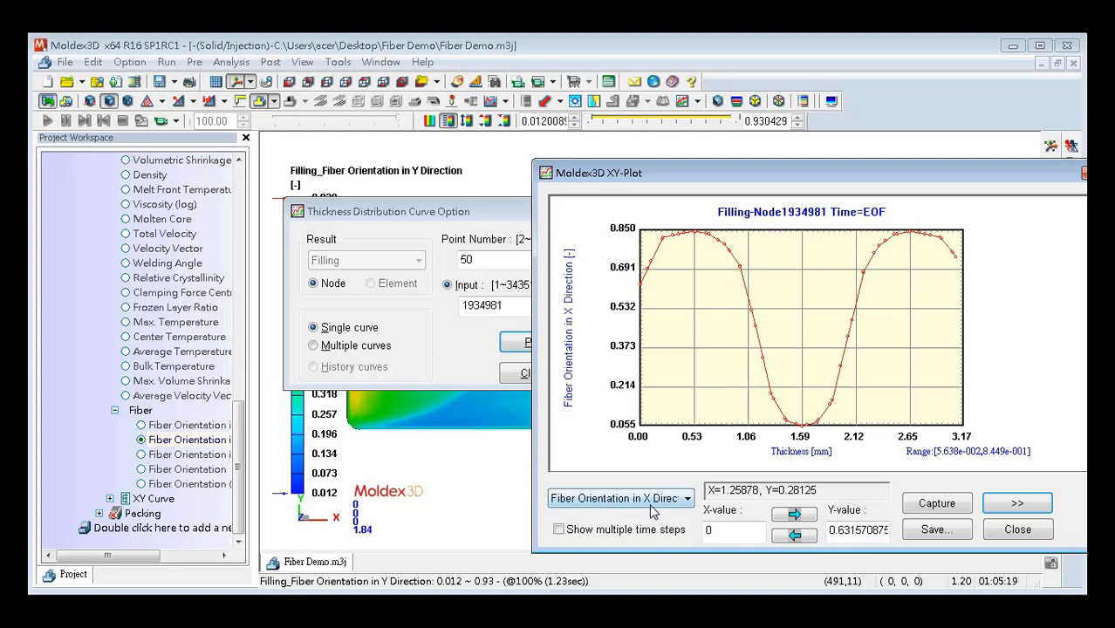
pyautogui.click(681, 501)
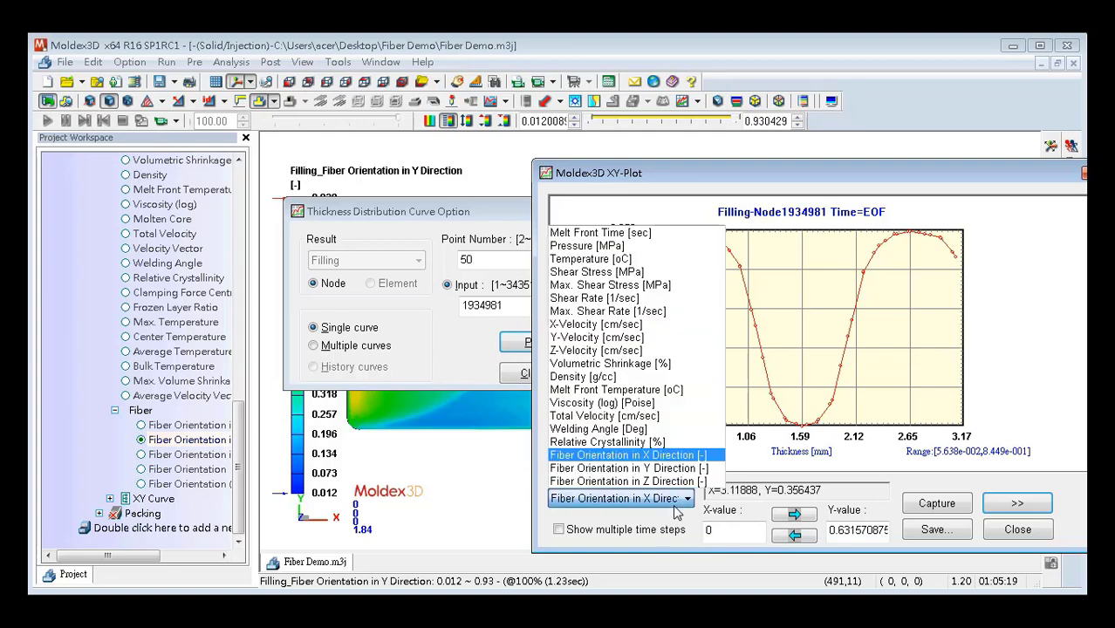
pyautogui.click(632, 482)
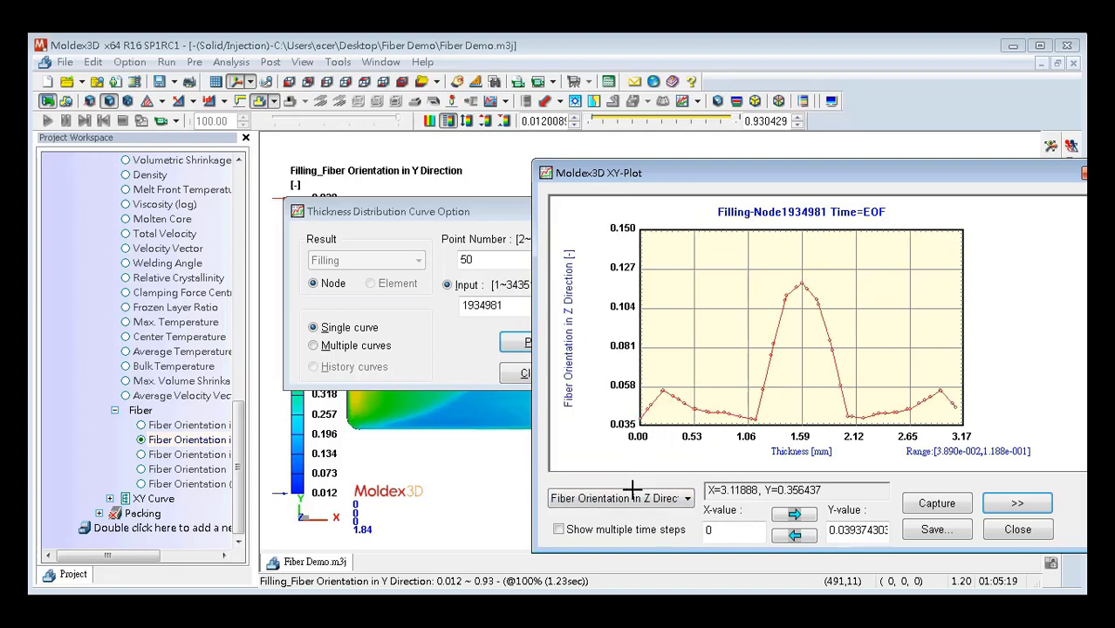
# Step: View the node's Temperature and Shear Stress curves through the thickness, and close the plot
pyautogui.click(641, 501)
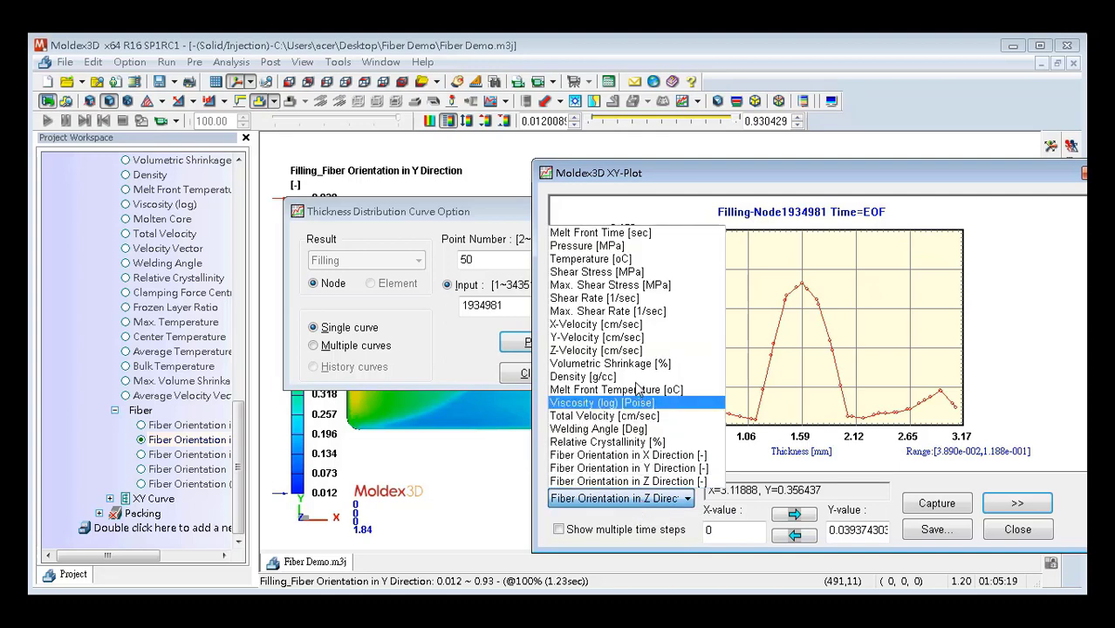
pyautogui.click(579, 260)
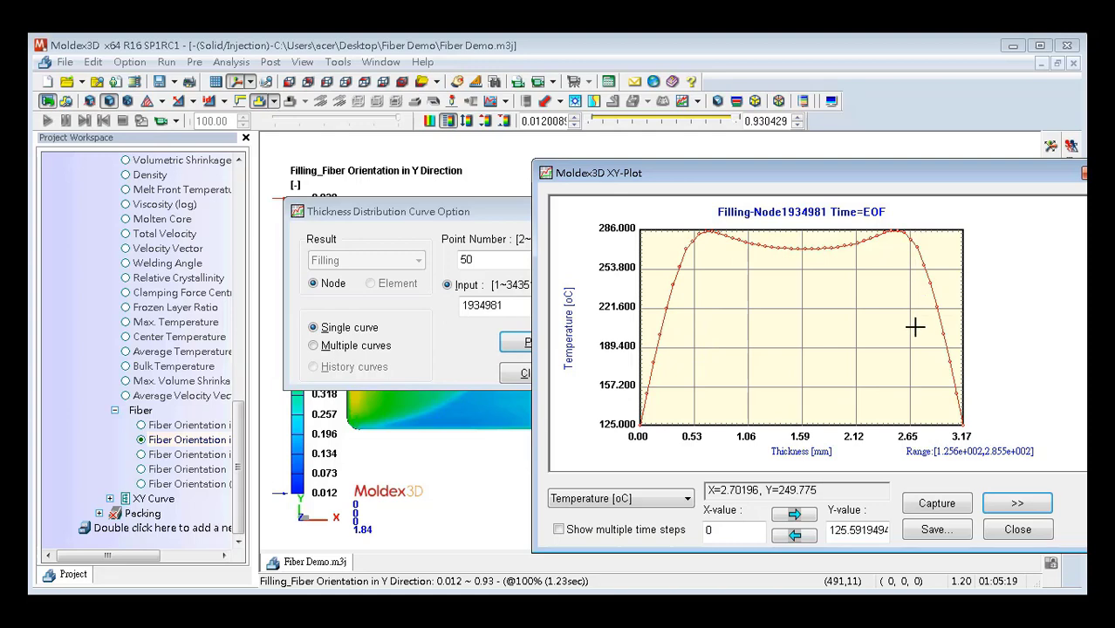
pyautogui.click(677, 503)
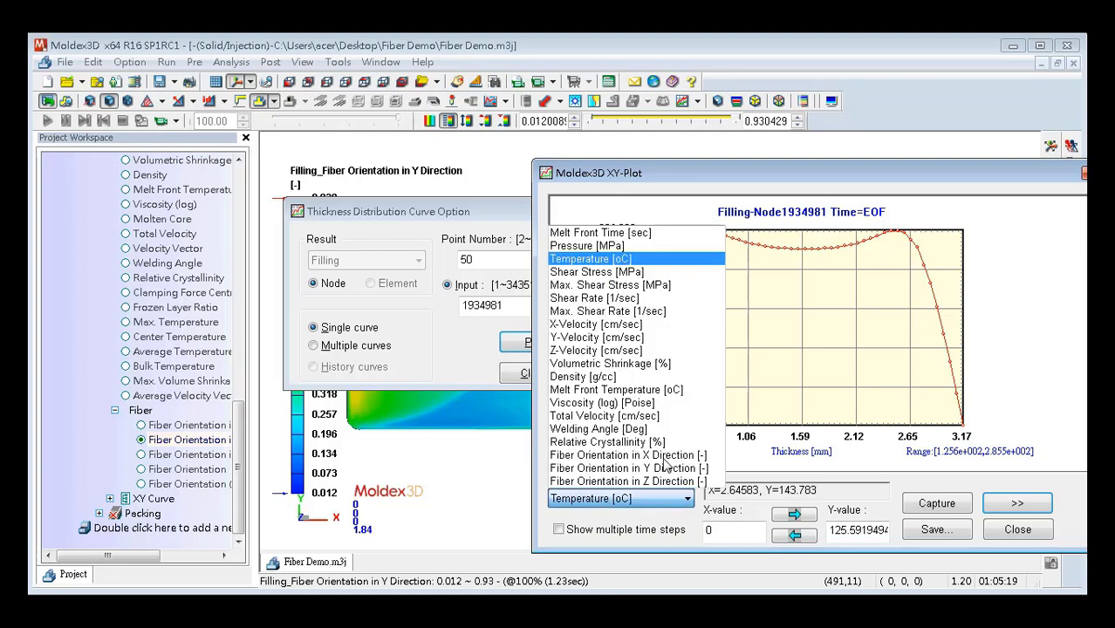
pyautogui.click(629, 272)
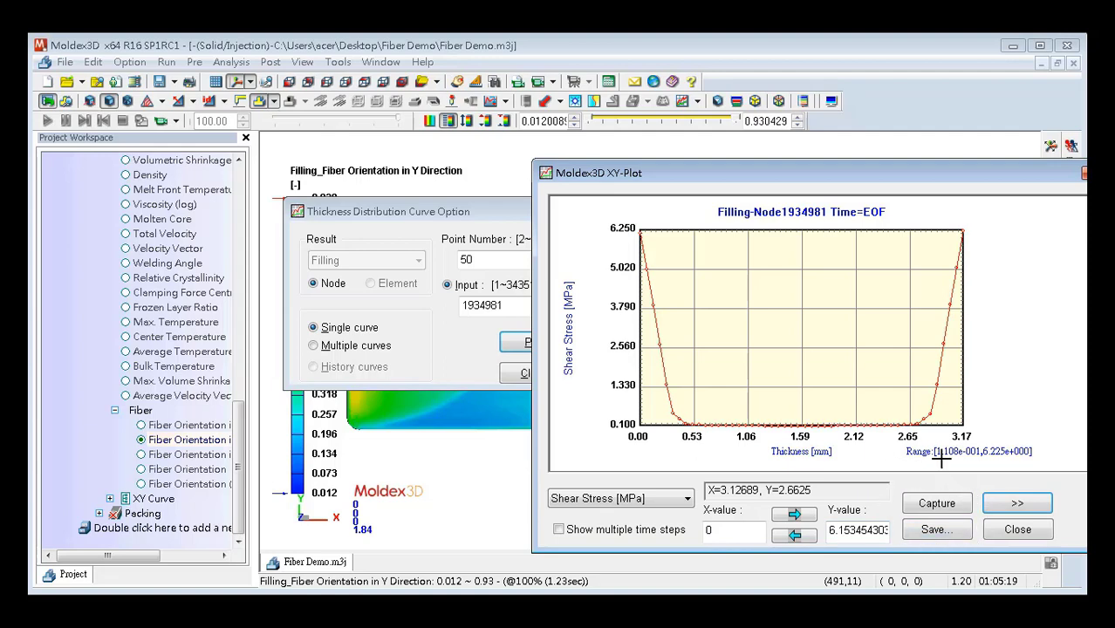
pyautogui.click(1018, 531)
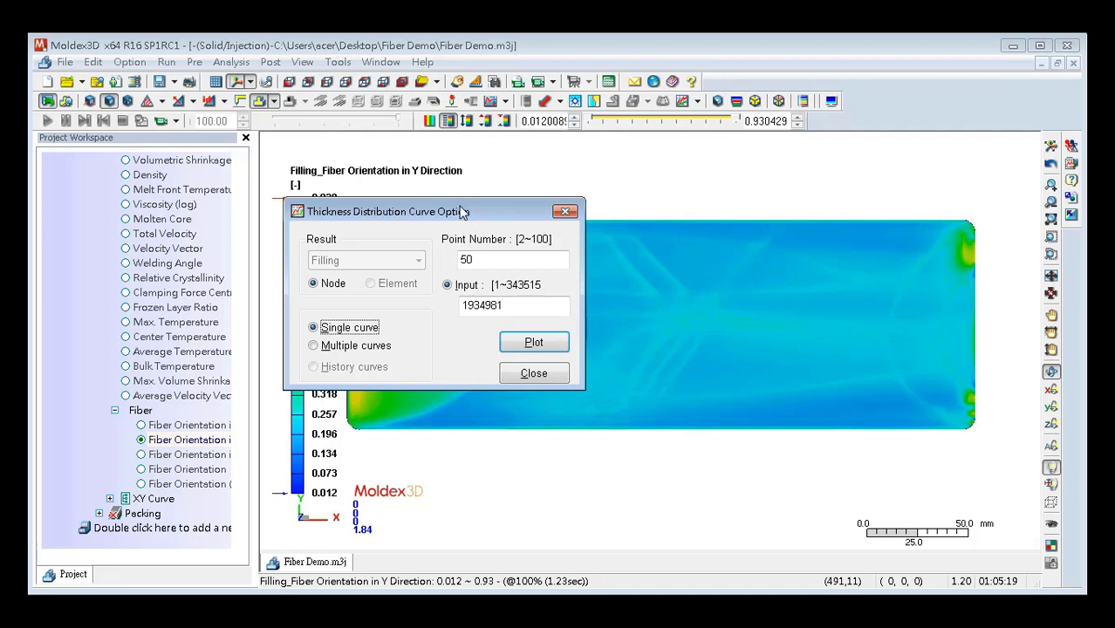
# Step: Switch to multiple curves and add the Fiber Orientation in X Direction curve for node 1934981
pyautogui.moveTo(463, 212); pyautogui.dragTo(452, 173)
pyautogui.click(329, 309)
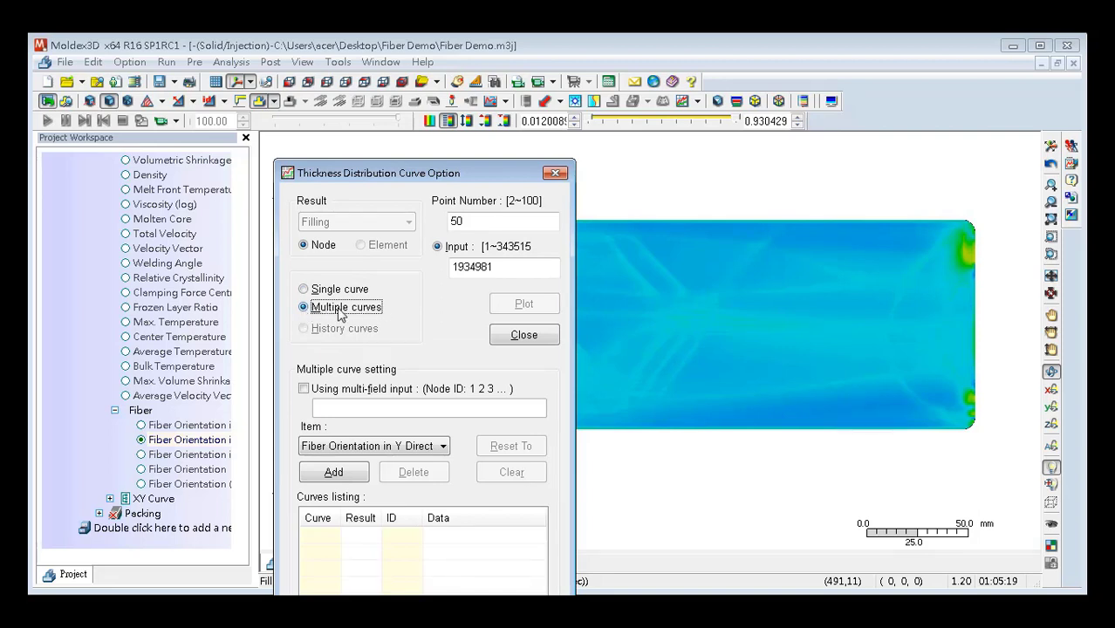
pyautogui.moveTo(404, 179); pyautogui.dragTo(408, 153)
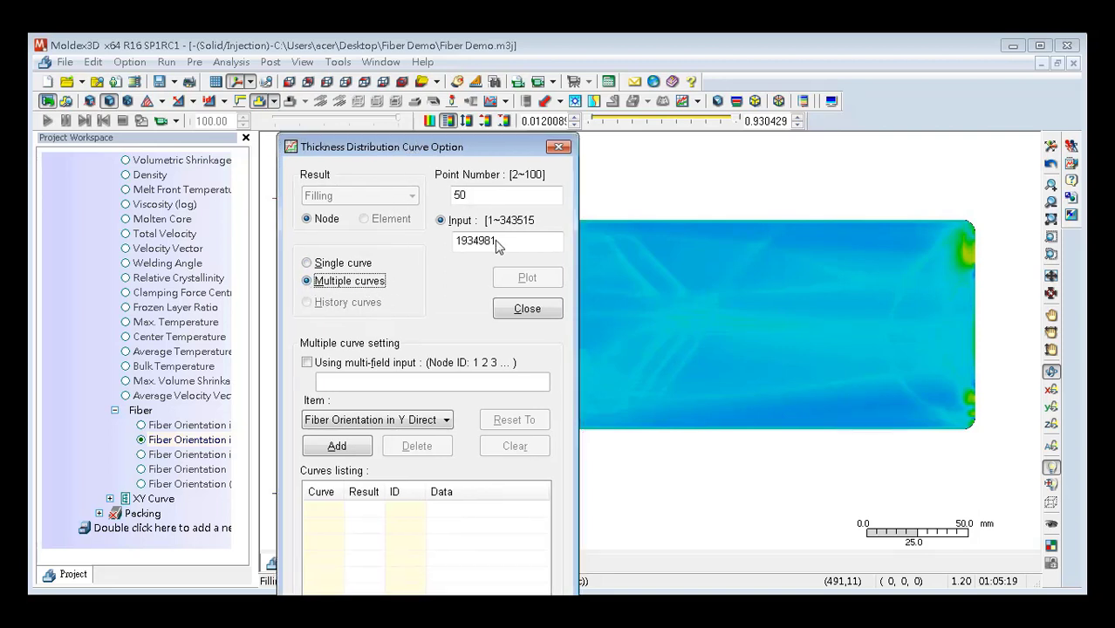
pyautogui.click(494, 242)
pyautogui.click(412, 419)
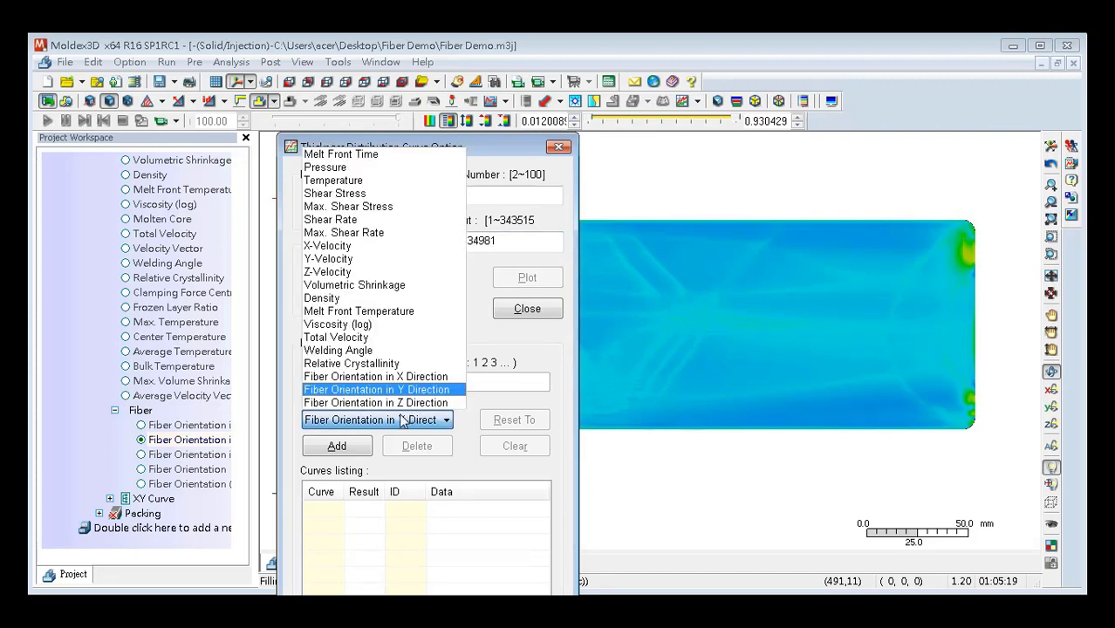
pyautogui.click(397, 416)
pyautogui.click(337, 446)
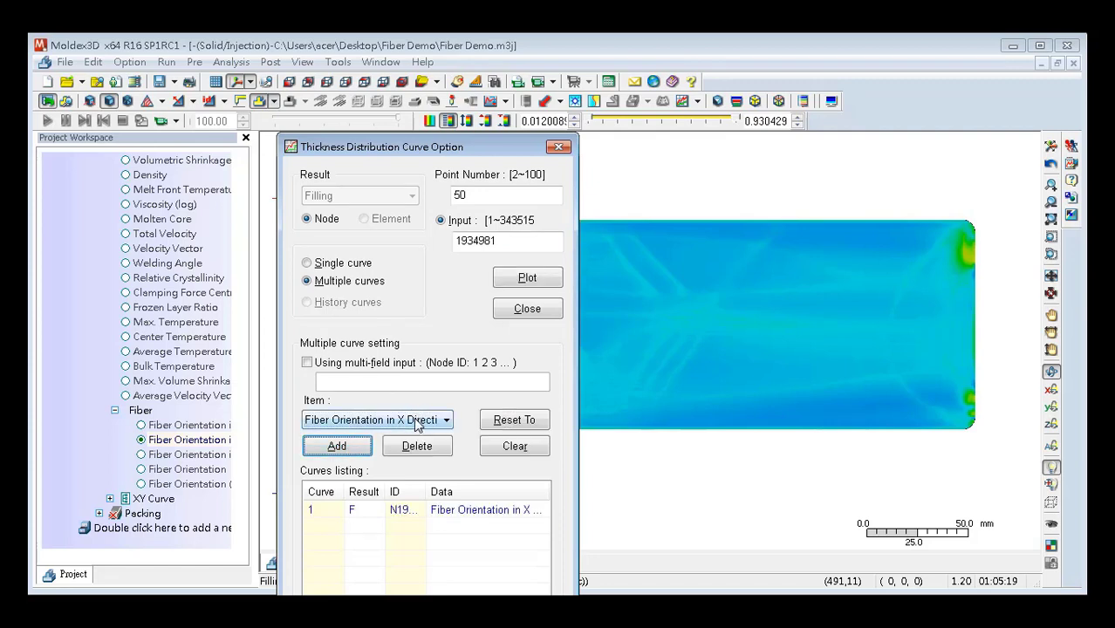
# Step: Add the Fiber Orientation in Y Direction curve for the same node and plot it together with the X Direction curve
pyautogui.click(416, 421)
pyautogui.click(411, 393)
pyautogui.click(341, 447)
pyautogui.moveTo(425, 493); pyautogui.dragTo(463, 494)
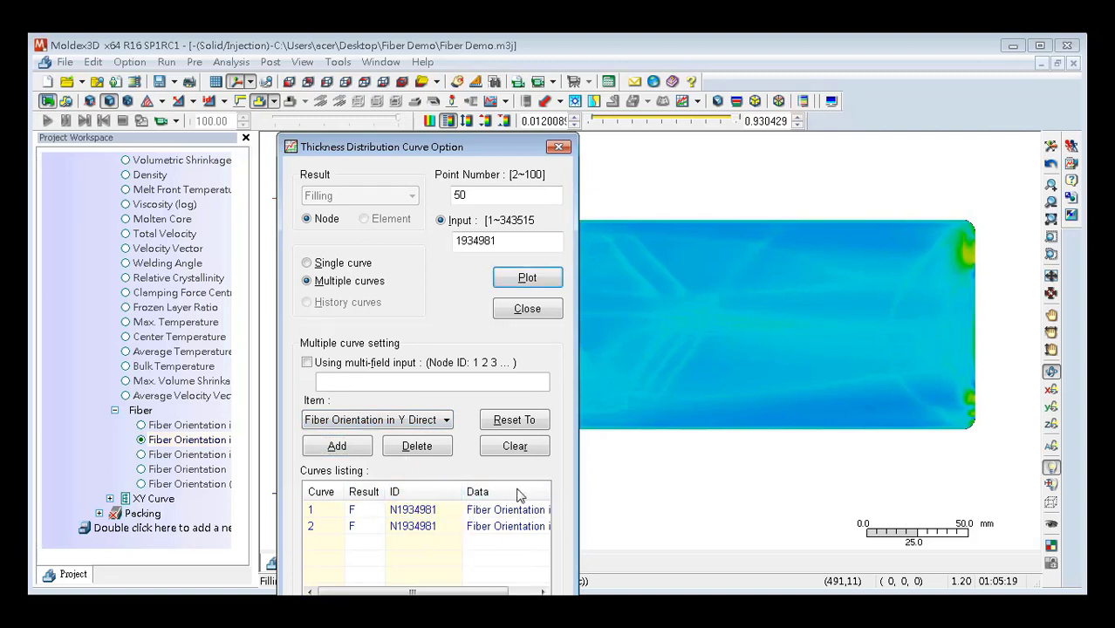
pyautogui.click(516, 288)
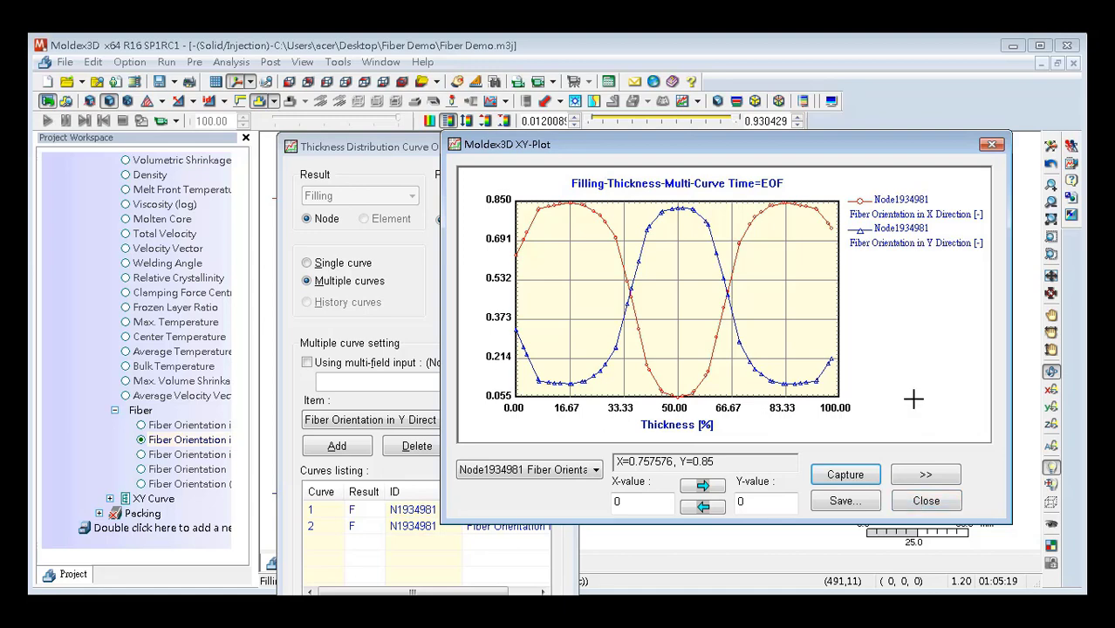
pyautogui.click(927, 501)
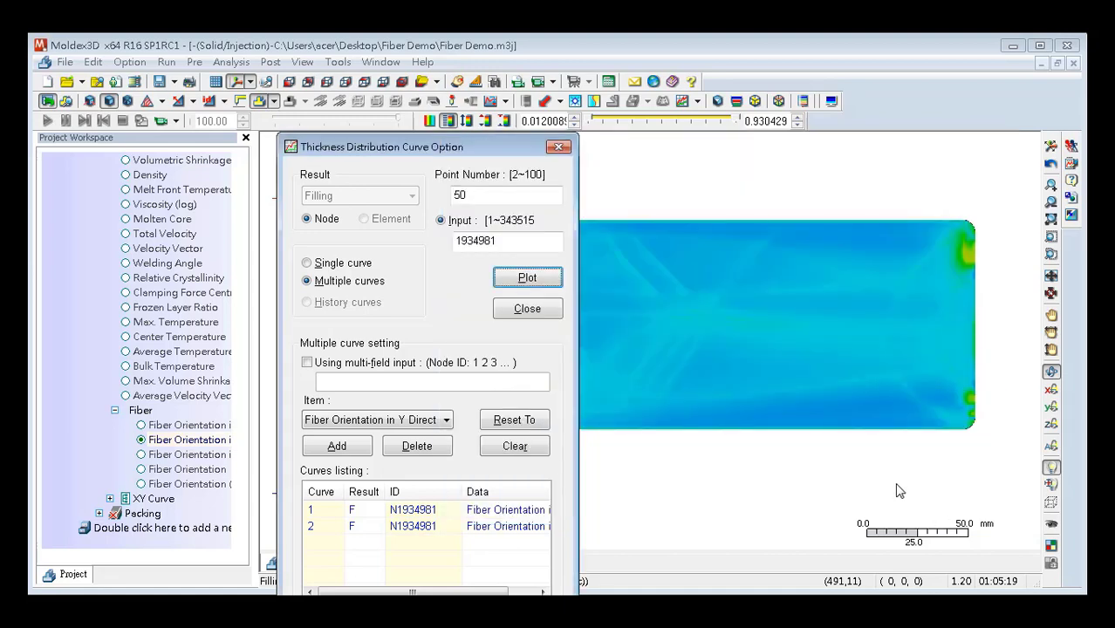
# Step: Enable multi-field input with node IDs 1934981 and 3040529, and clear the existing curves listing
pyautogui.click(309, 362)
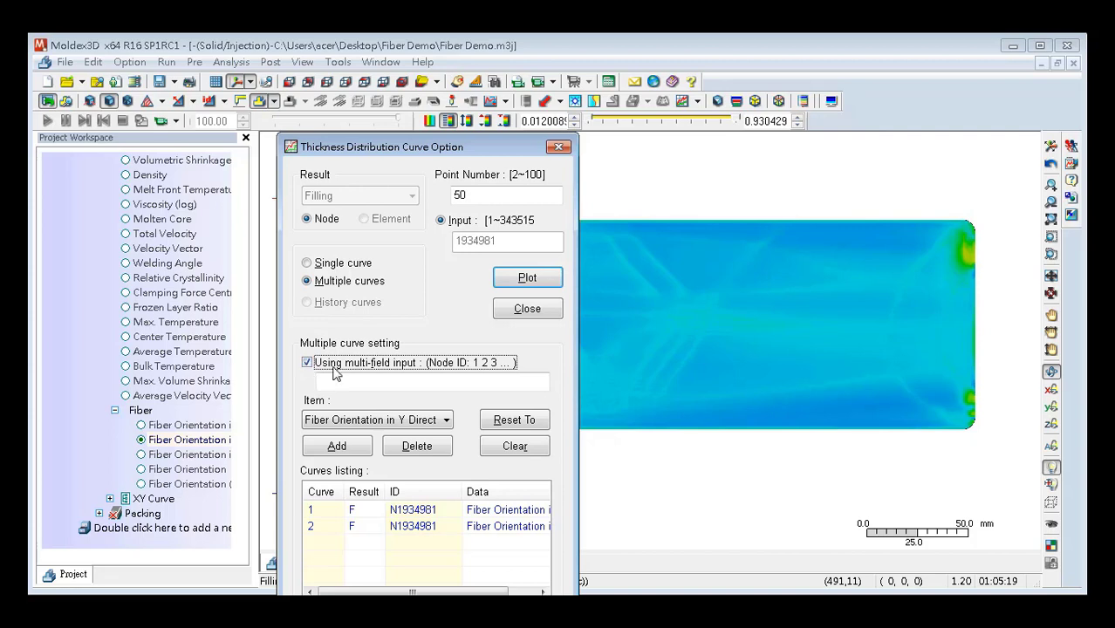
pyautogui.click(414, 381)
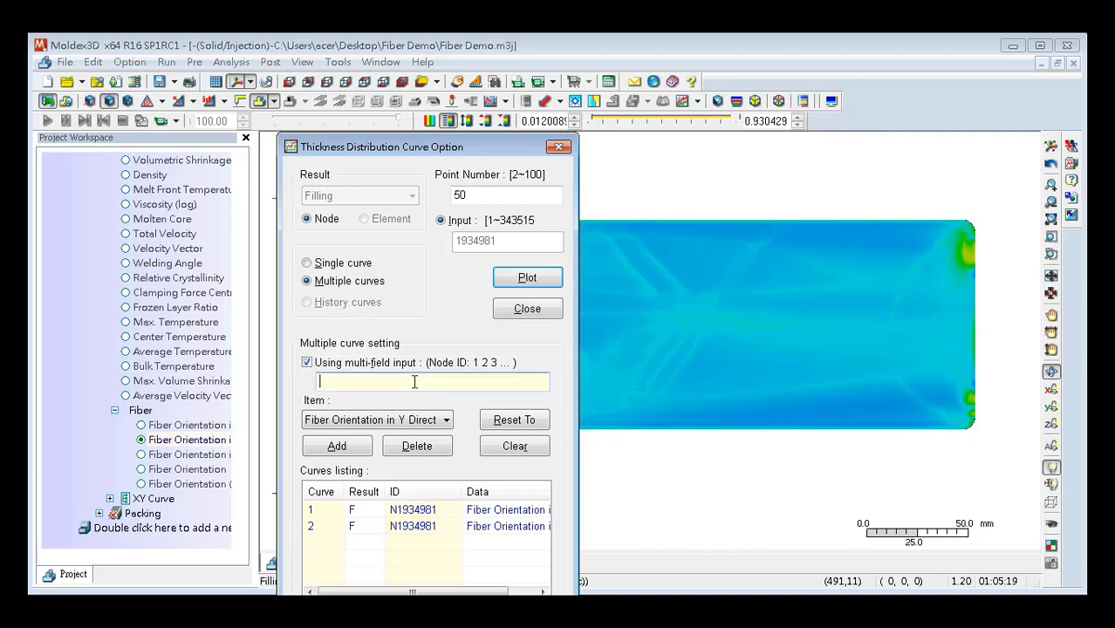
pyautogui.write('1934981 3040529')
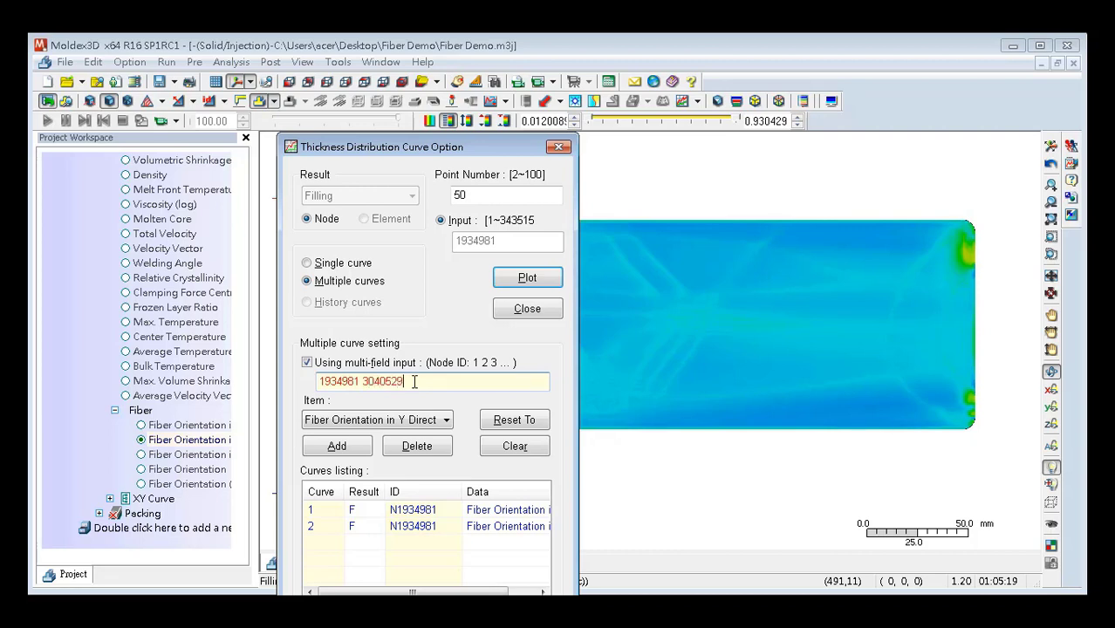
pyautogui.click(514, 446)
# Step: Add Fiber Orientation in X Direction curves for both nodes and plot them together for comparison
pyautogui.click(410, 422)
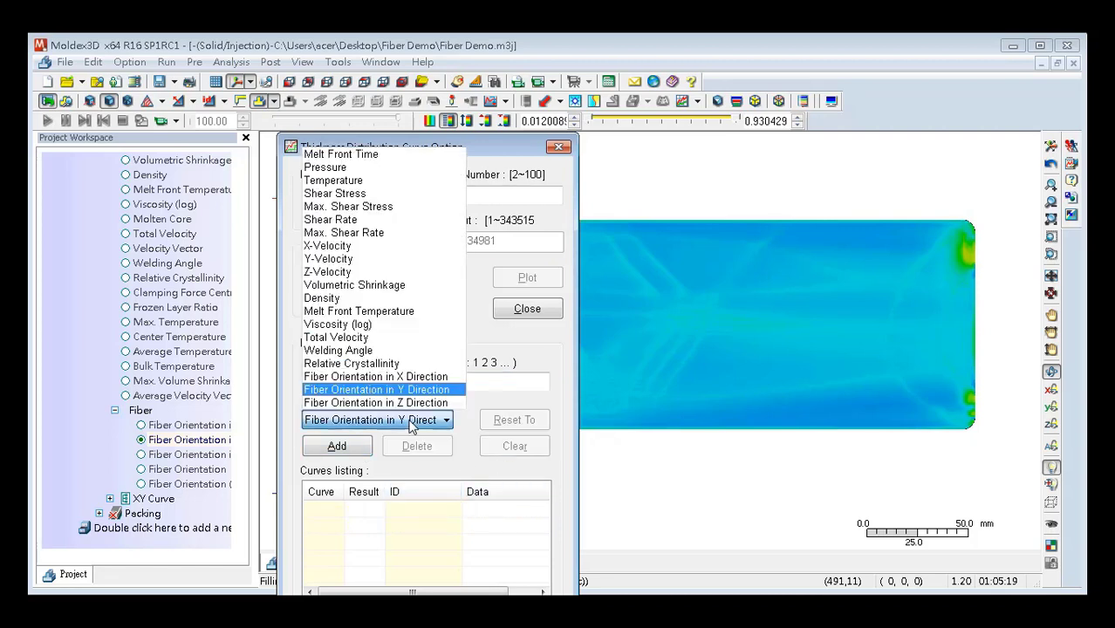
pyautogui.click(397, 377)
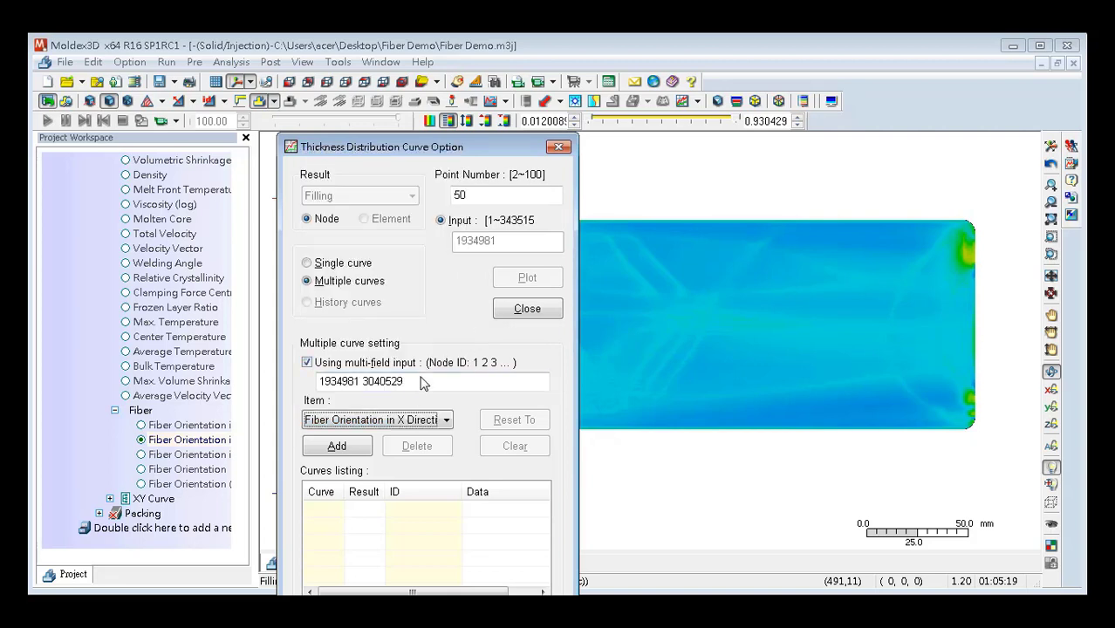
pyautogui.click(351, 449)
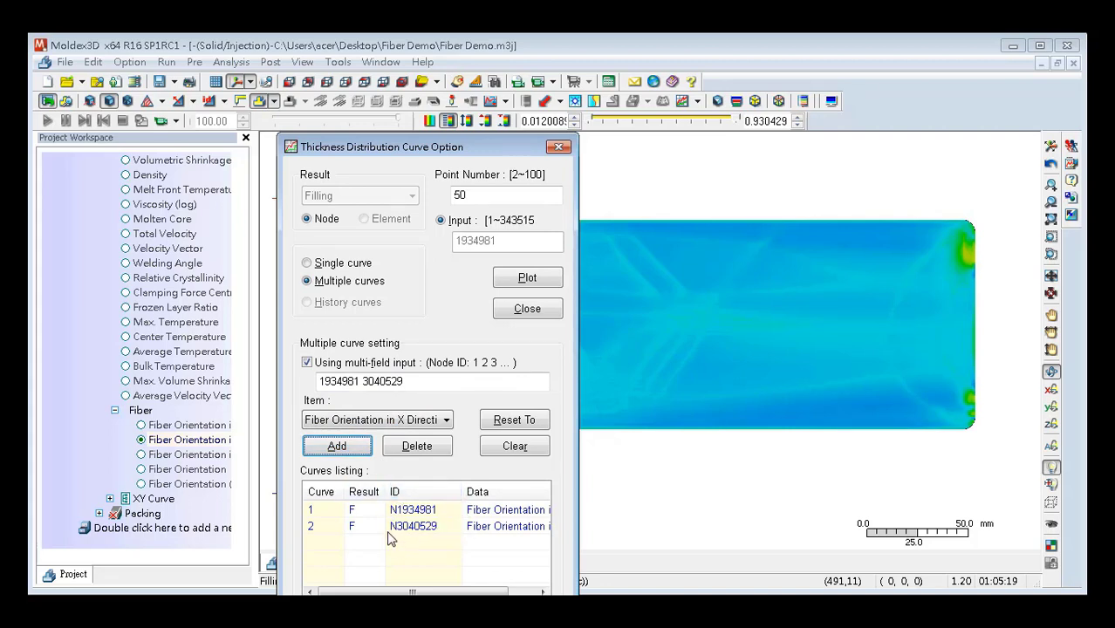
pyautogui.click(508, 278)
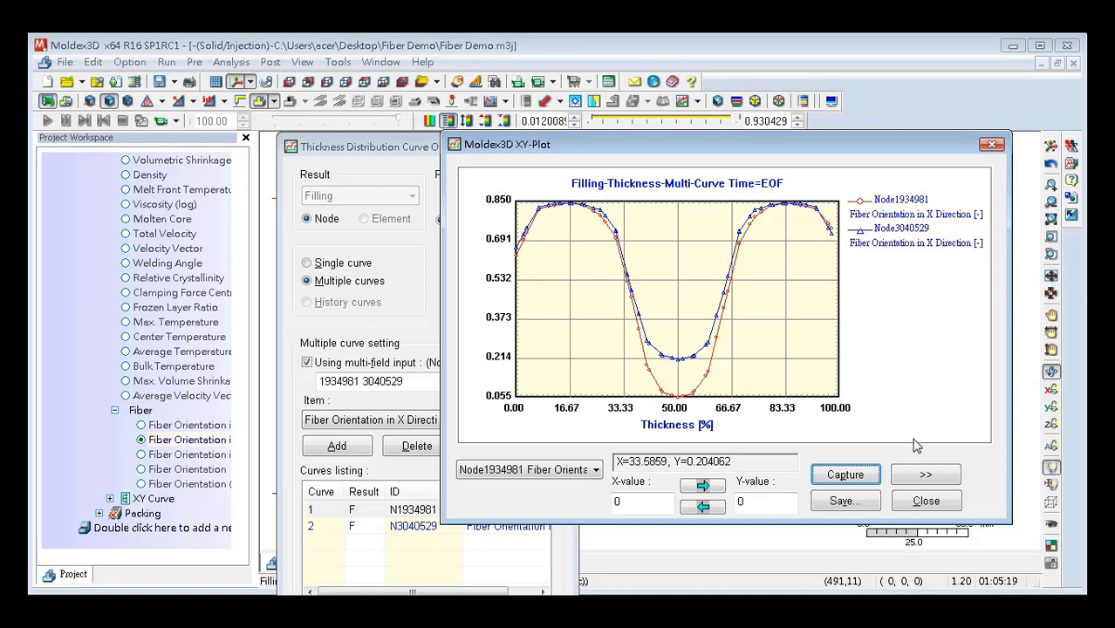
pyautogui.click(923, 502)
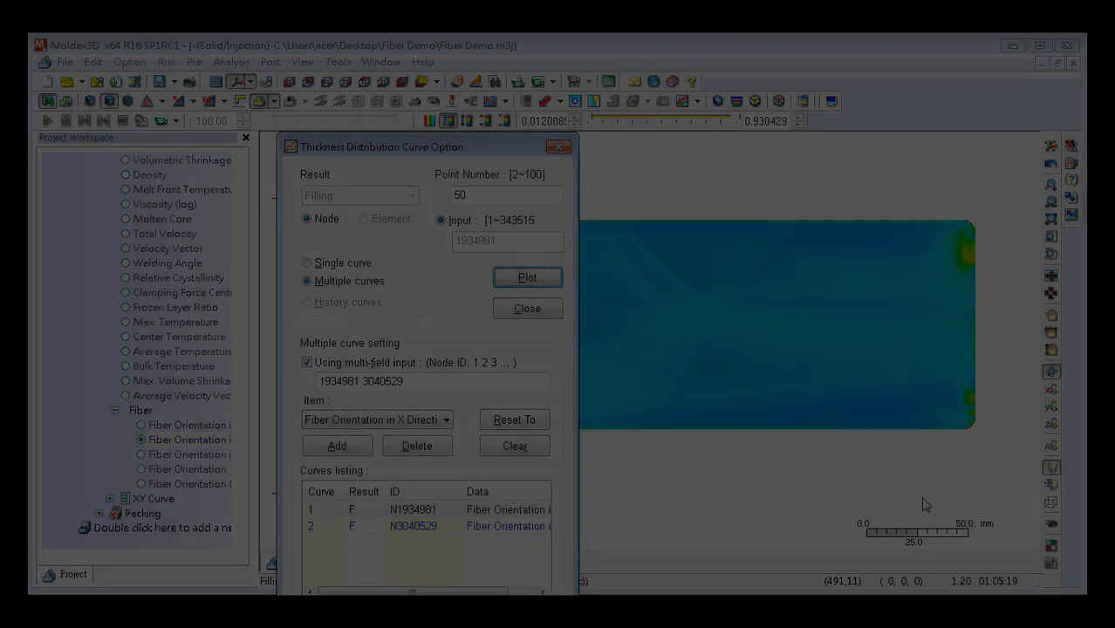